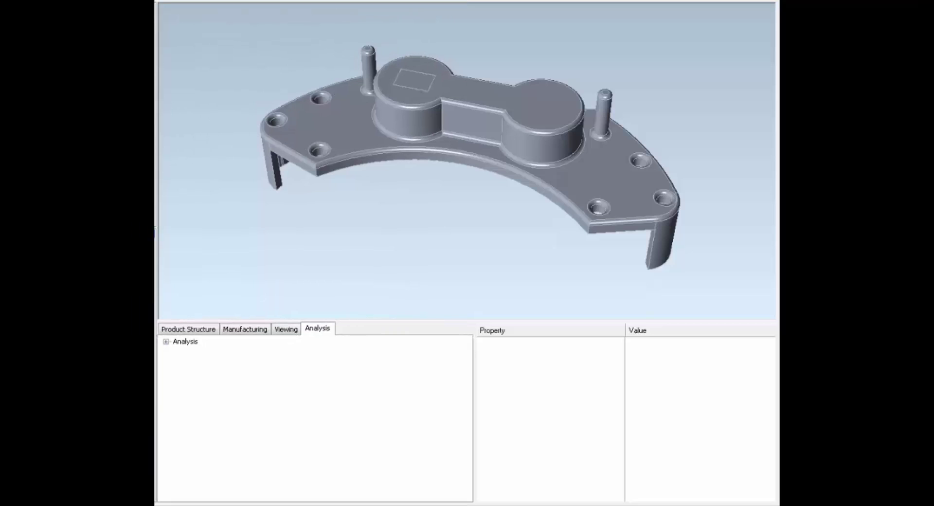
Expand the Analysis node in the tree to reveal Setup and Faces.
left_click(166, 342)
Expand Faces, select face 2199, and step down through faces 2205 to 2207.
left_click(179, 363)
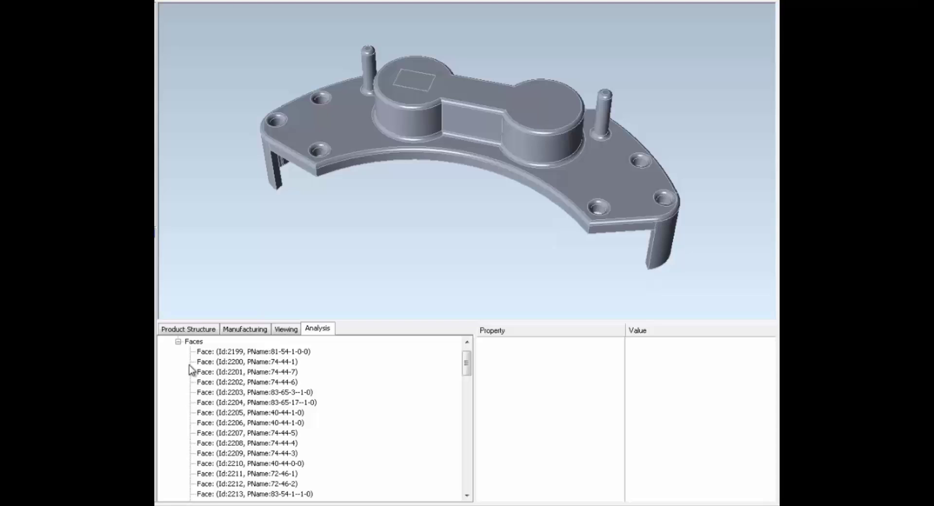
left_click(244, 352)
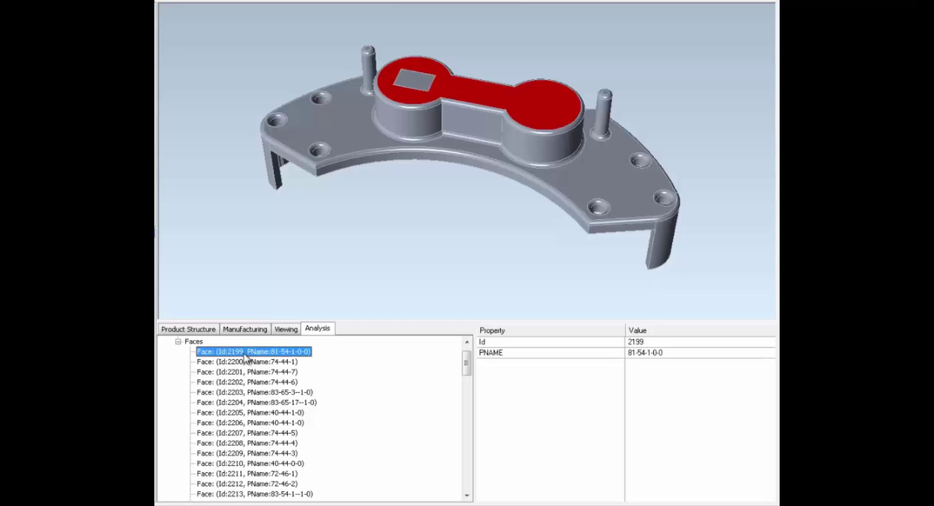
key("Down")
key("Down")
key("Down")
key("Down")
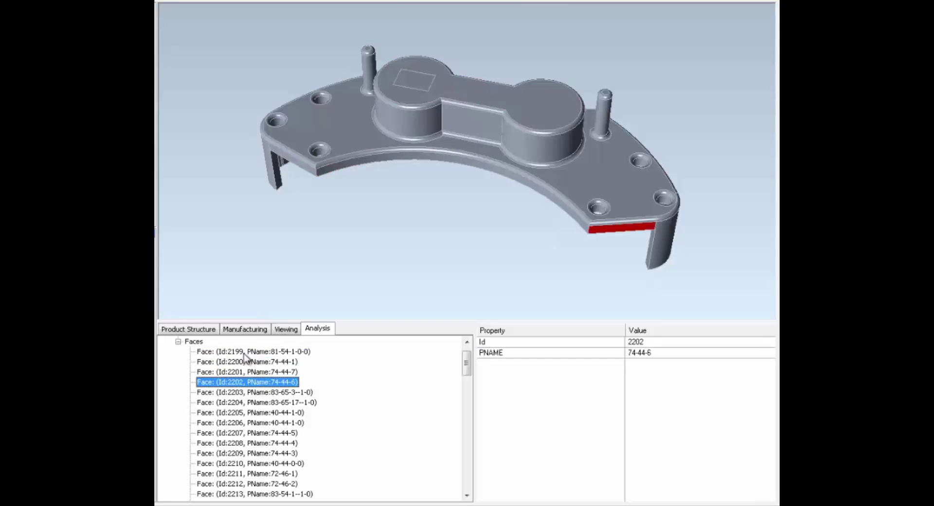
key("Down")
key("Down")
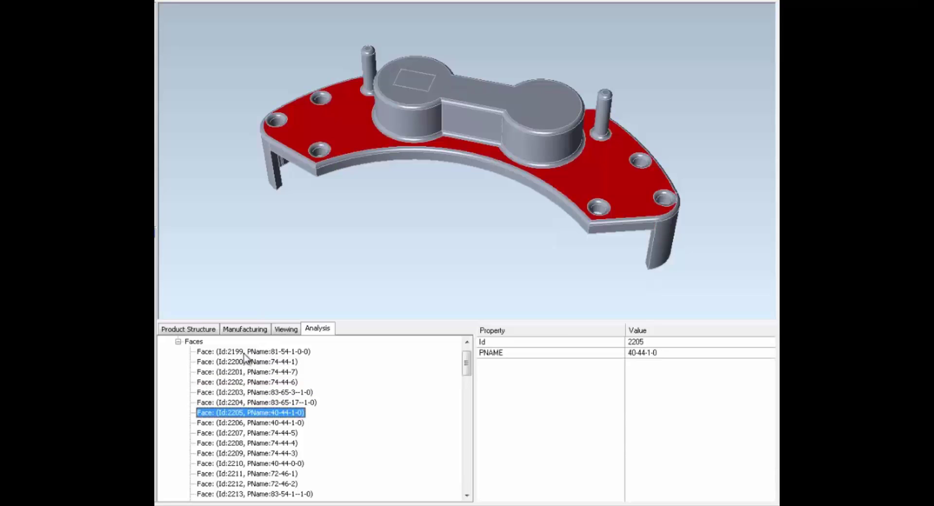
key("Down")
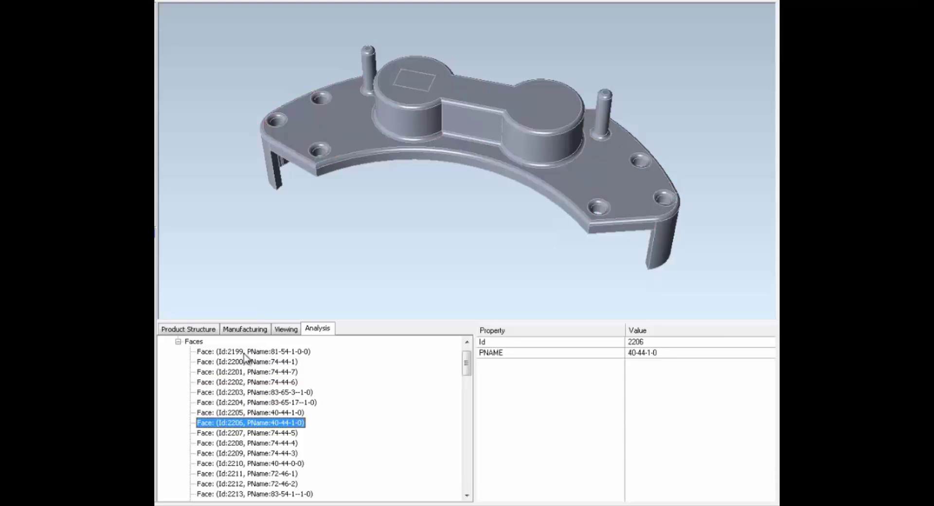
key("Down")
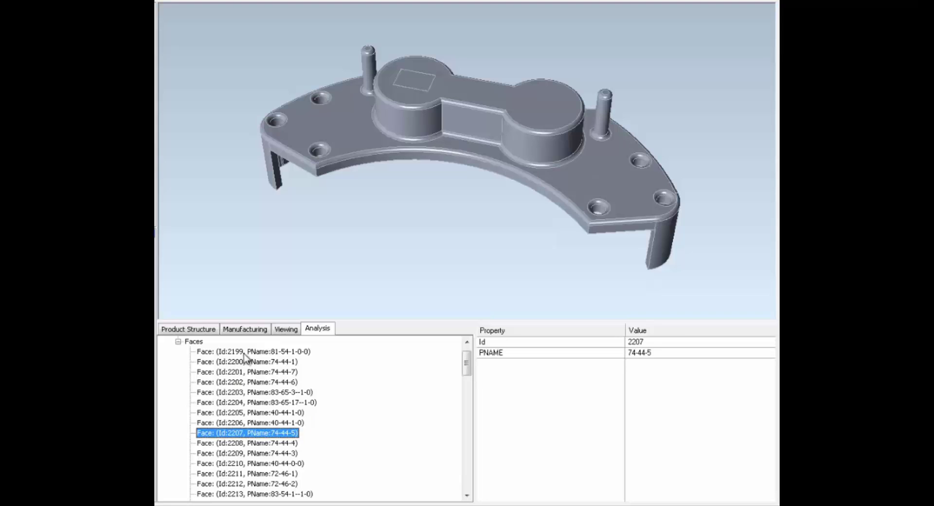
Step back up through hole face 2204 and edge faces 2202 and 2201.
key("Down")
key("Up")
key("Up")
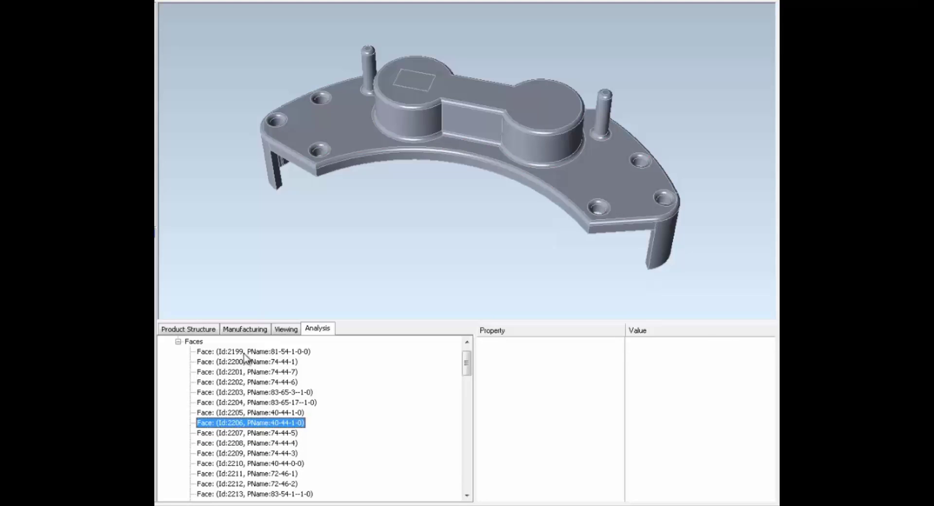
key("Up")
key("Up")
key("Up")
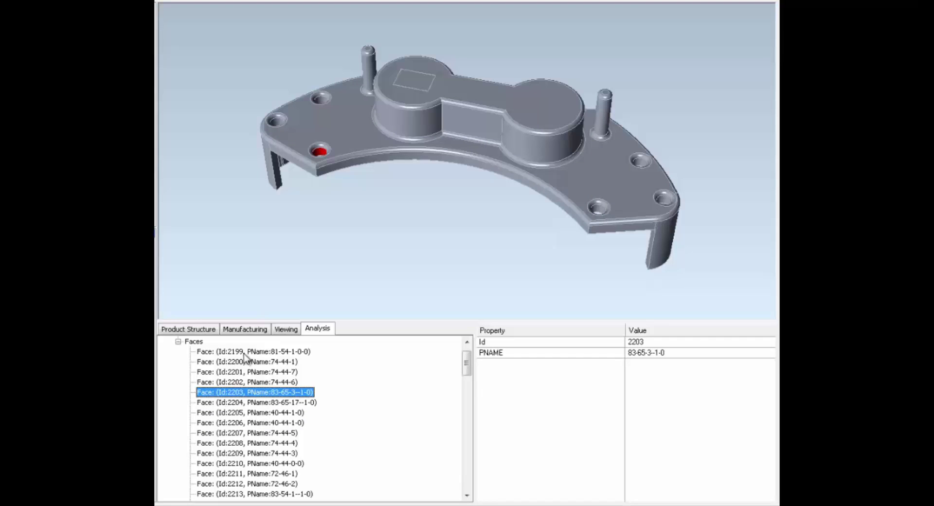
key("Up")
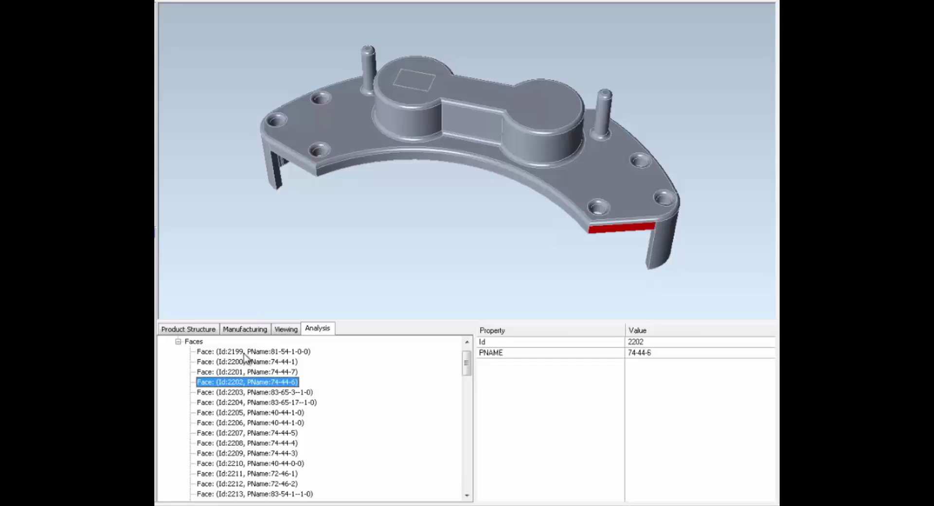
key("Up")
key("Up")
key("Up")
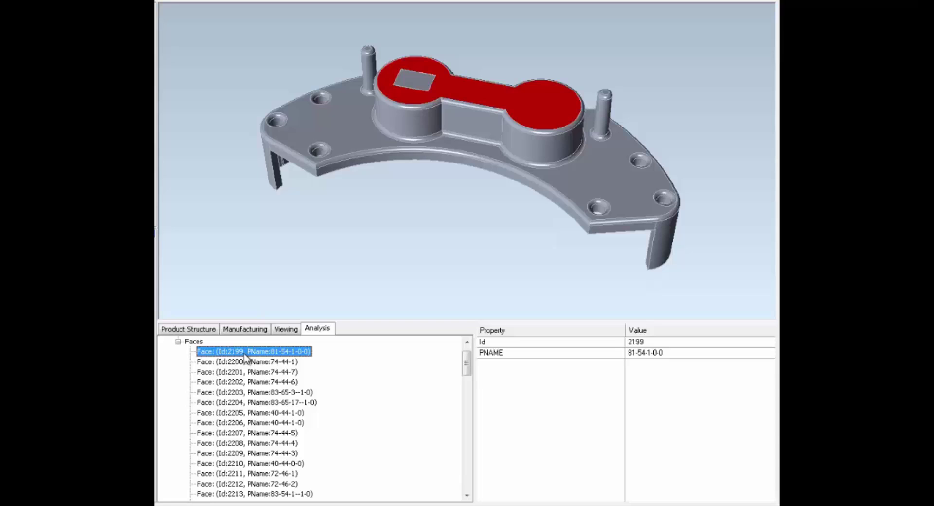
Orbit the part slightly to view its red-marked top face from another angle.
left_click(435, 195)
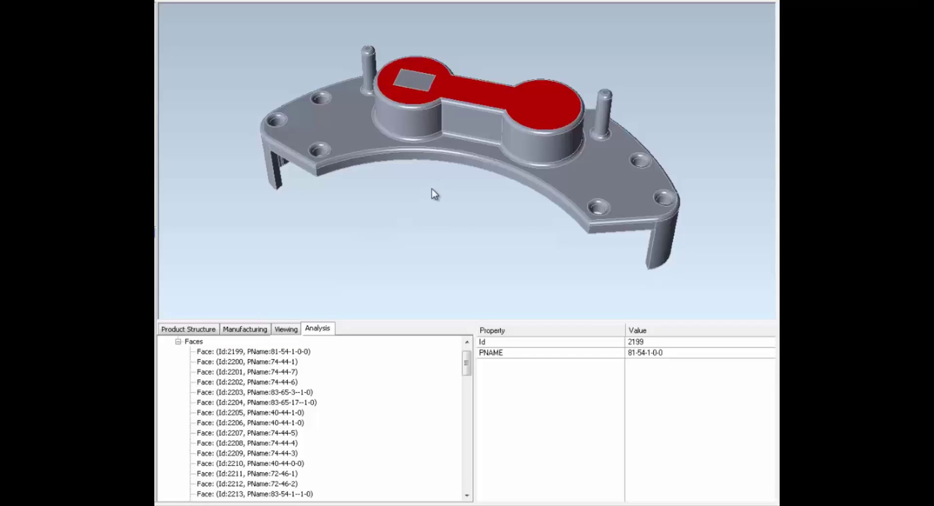
mouse_move(435, 195)
left_mouse_down()
mouse_move(354, 120)
mouse_move(274, 125)
mouse_move(216, 108)
mouse_move(199, 83)
mouse_move(180, 94)
mouse_move(385, 164)
mouse_move(443, 204)
mouse_move(418, 192)
mouse_move(432, 193)
left_mouse_up()
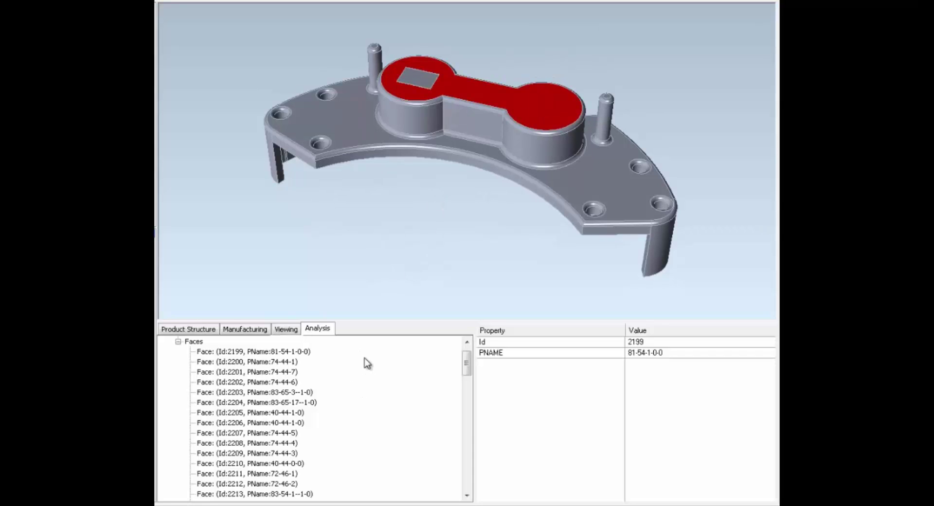
Mark the flat base face 2205 as the start face.
left_click(263, 413)
right_click(262, 413)
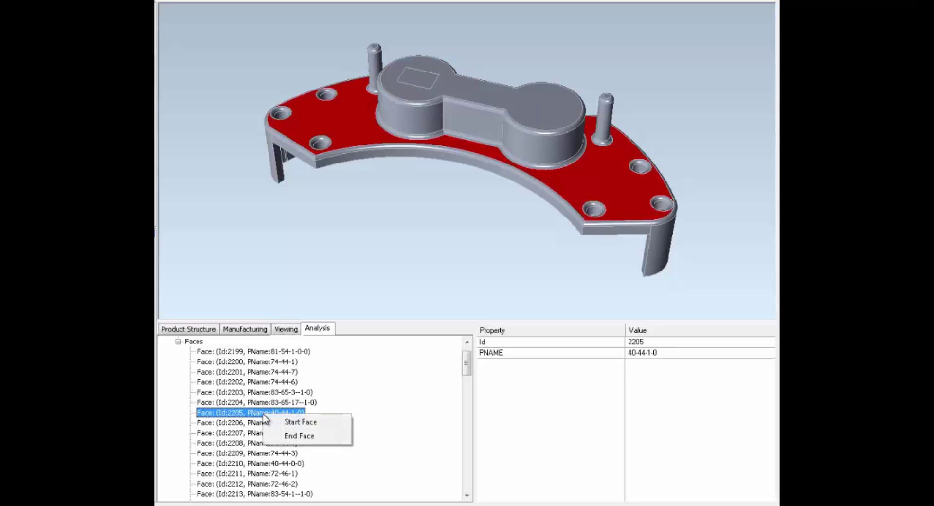
left_click(301, 423)
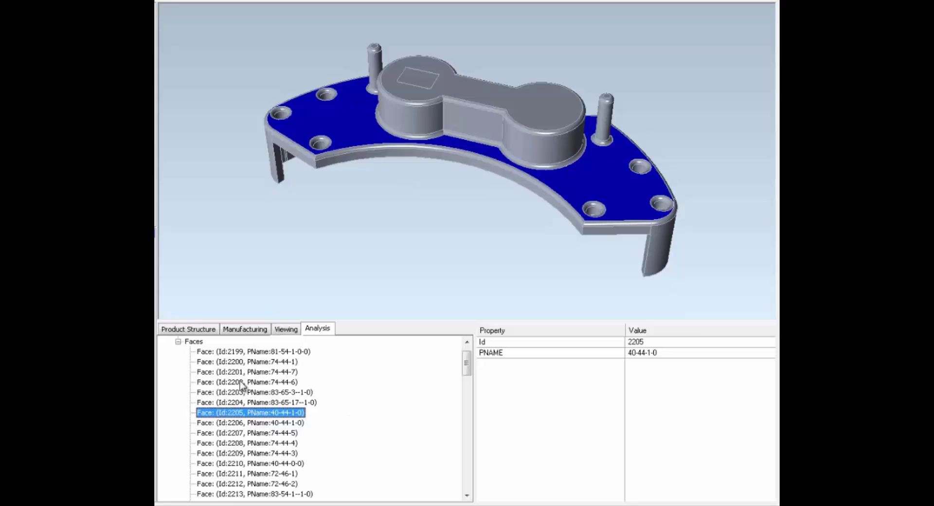
Mark the top face 2199 as the end face.
left_click(240, 352)
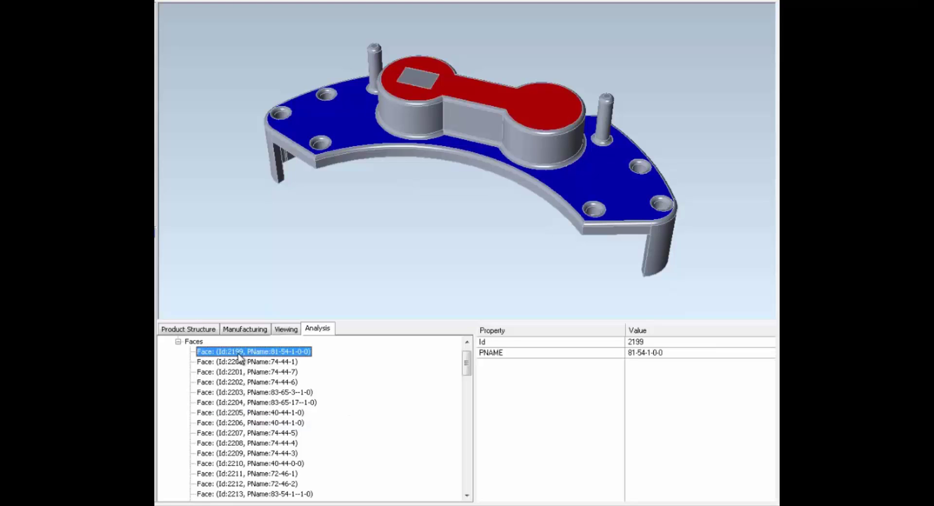
right_click(240, 358)
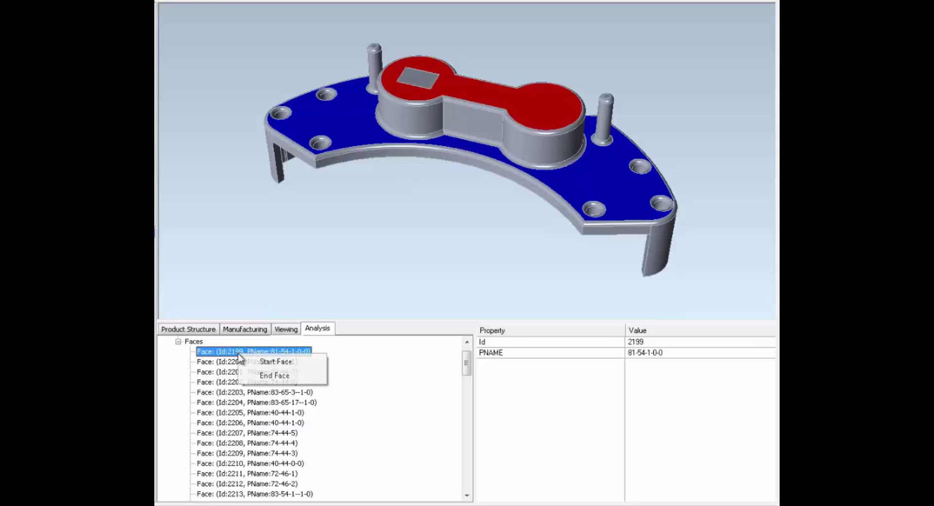
left_click(275, 376)
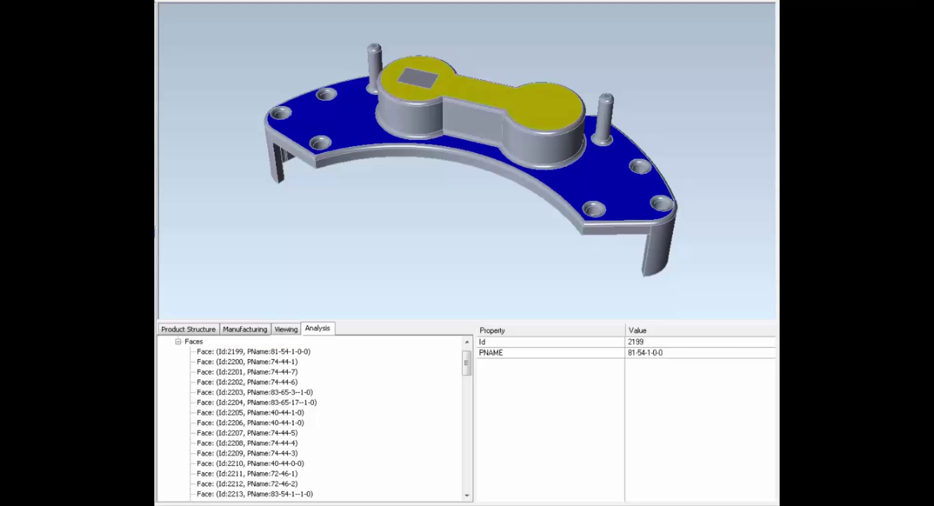
Expand Setup and review the Start Face Set and End Face Set entries.
left_click(231, 382)
scroll(230, 384, "up", 1)
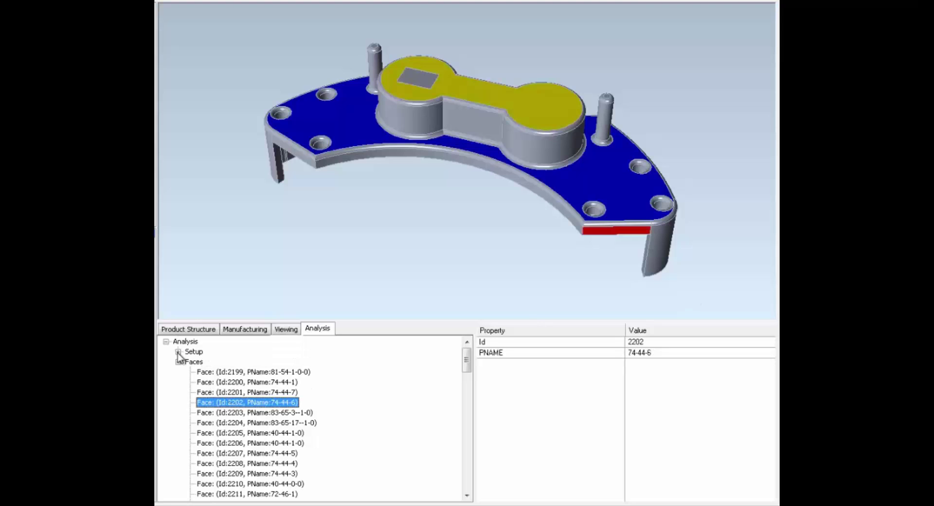
left_click(178, 352)
left_click(204, 362)
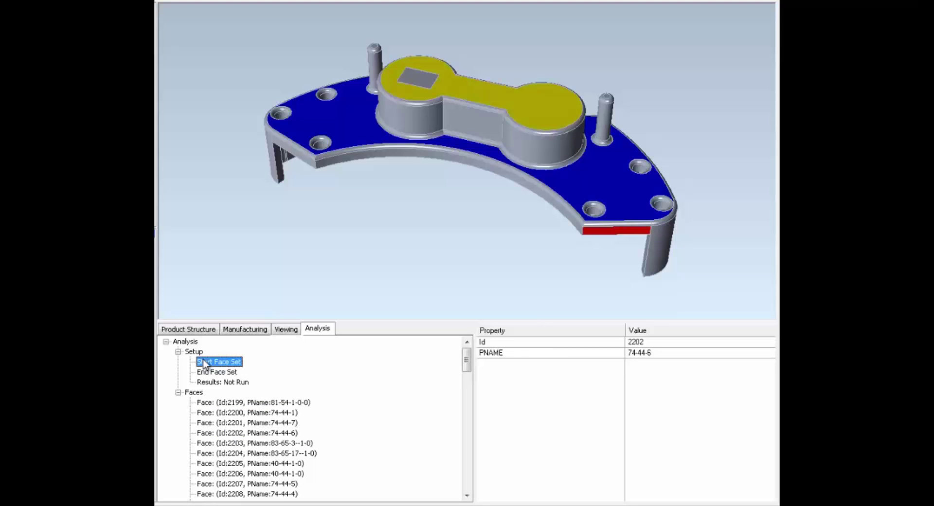
left_click(215, 374)
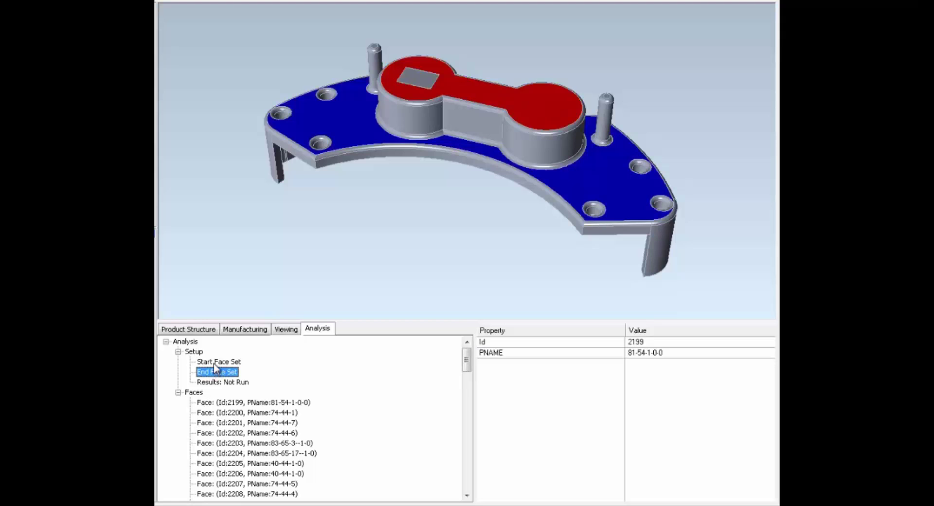
left_click(214, 363)
Run Analyse on the Setup to colour-map the part's thickness.
left_click(193, 355)
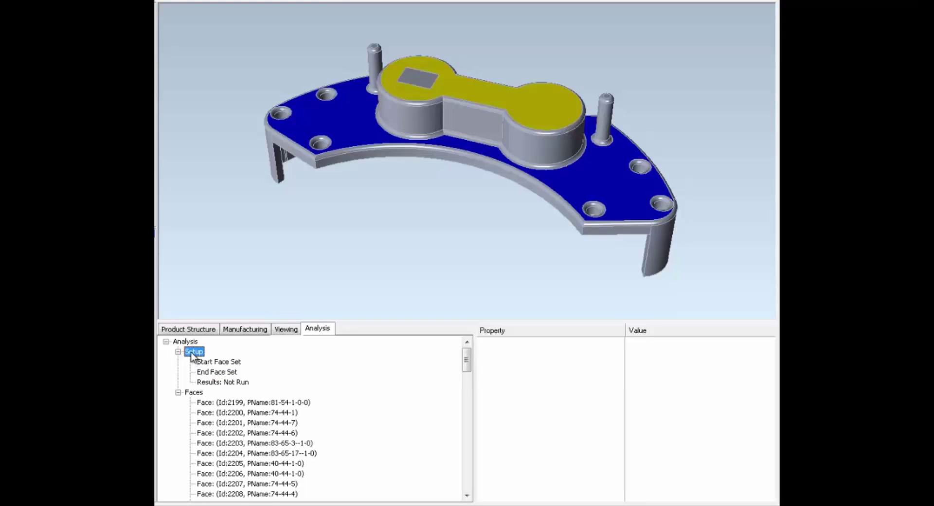
right_click(194, 354)
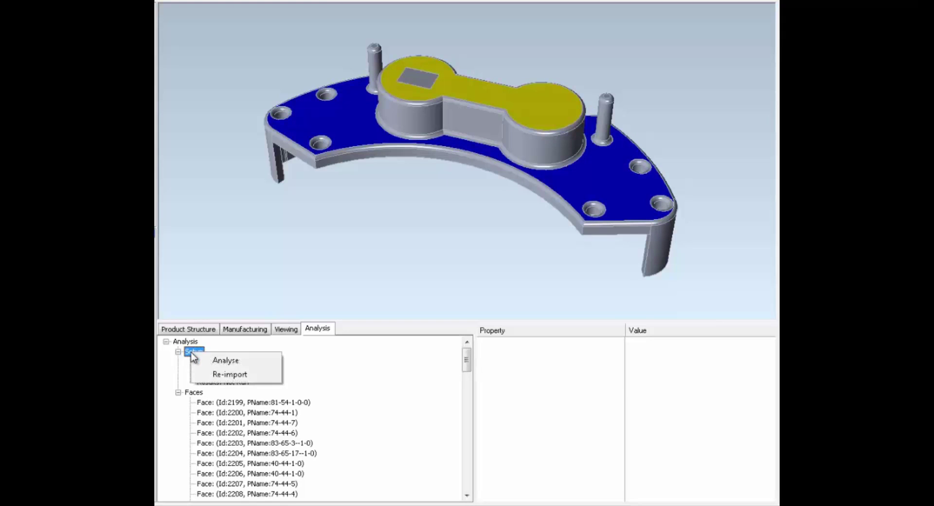
left_click(235, 362)
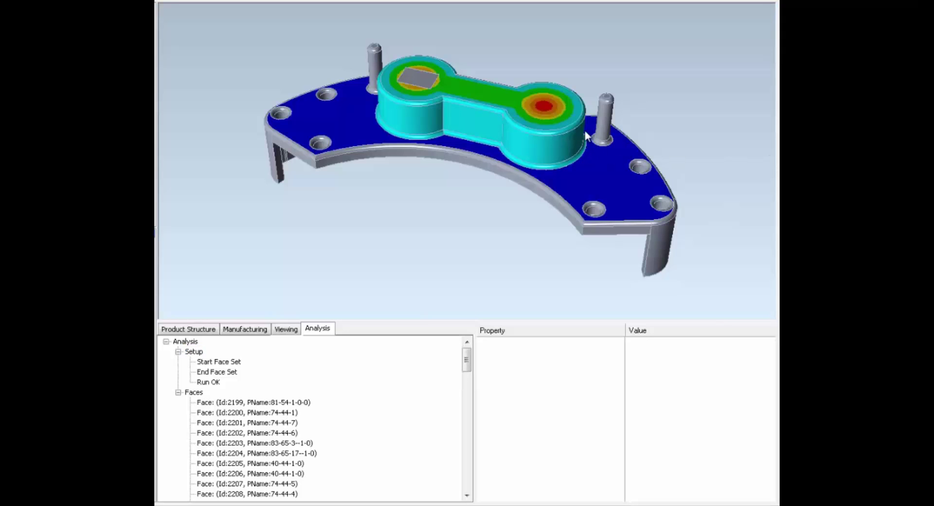
scroll(589, 94, "up", 5)
scroll(535, 132, "up", 2)
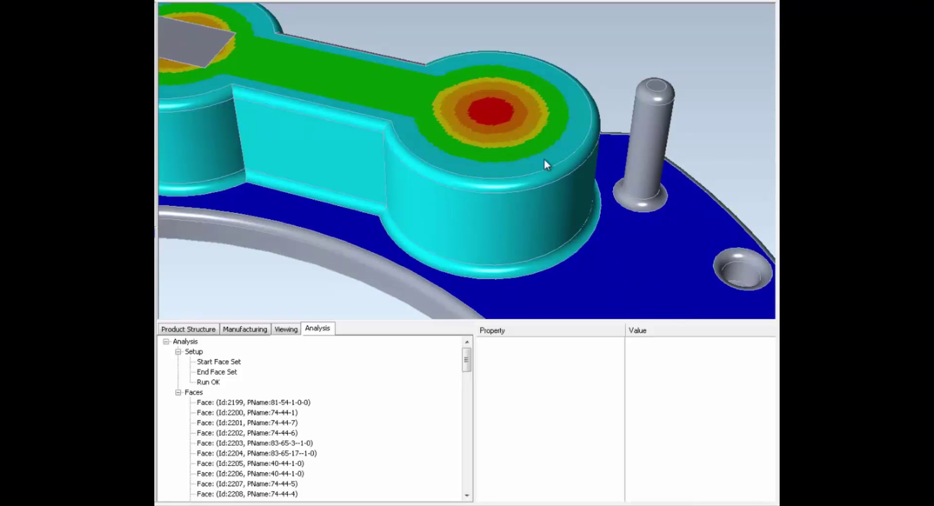
scroll(708, 109, "down", 5)
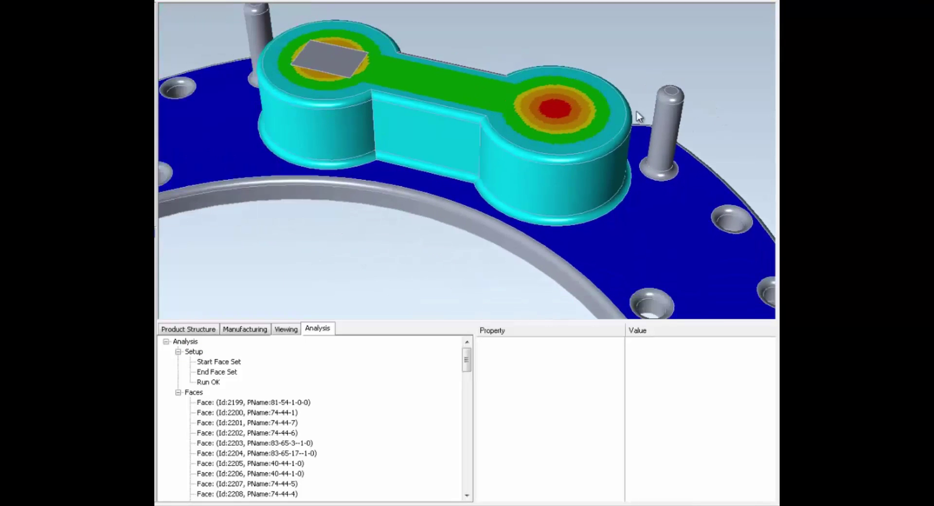
scroll(604, 110, "down", 1)
scroll(533, 111, "down", 1)
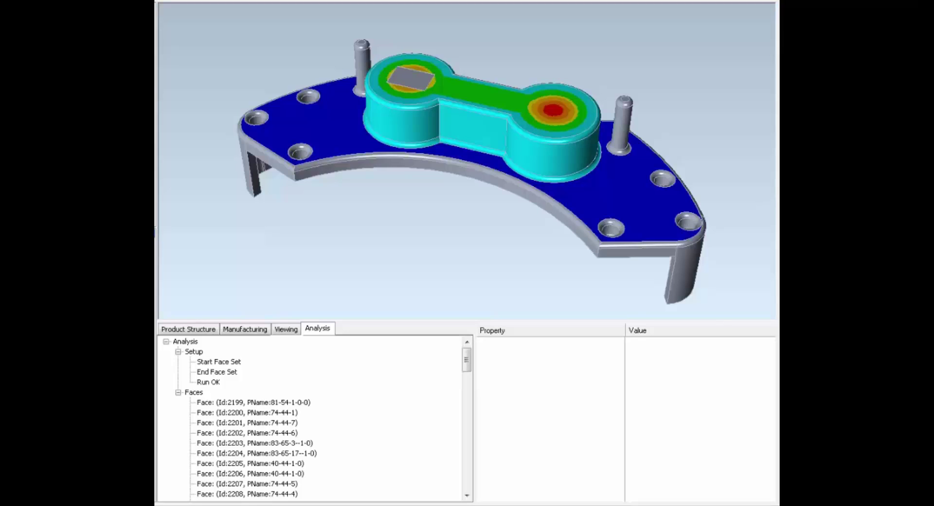
Compare start face set PNAME 40-44-1-0 with end face set Id 2199, PNAME 81-54-1-0-0.
left_click(222, 364)
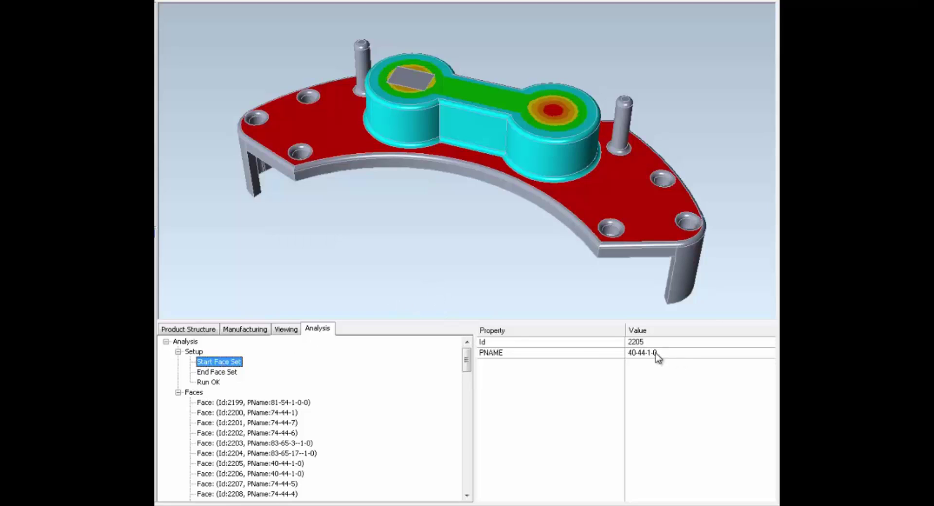
left_click(214, 375)
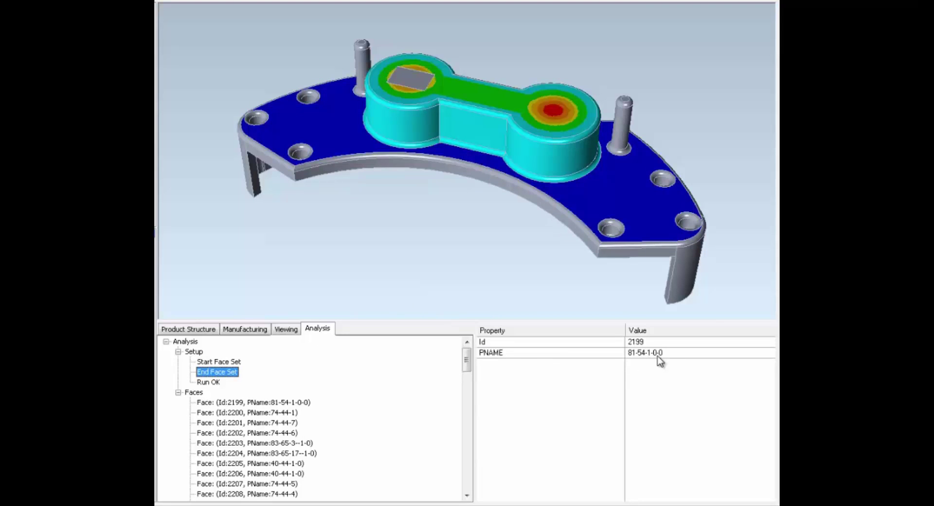
left_click(218, 362)
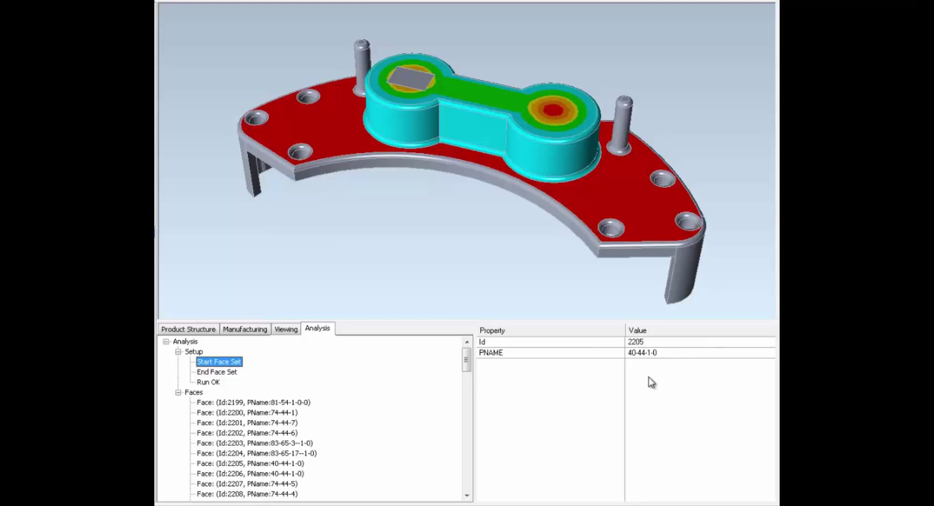
left_click(224, 372)
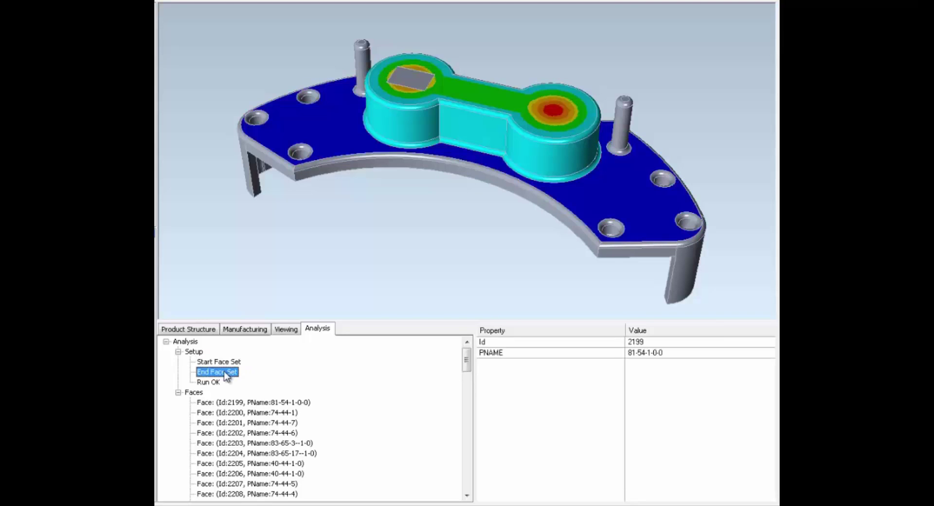
Re-import the modified model1_v2.SLDPRT in place of the original part.
right_click(194, 352)
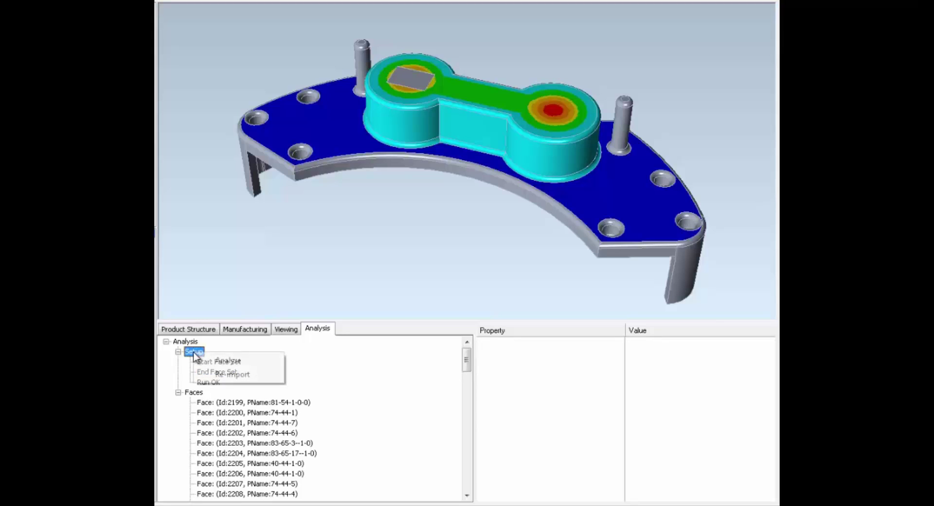
left_click(241, 377)
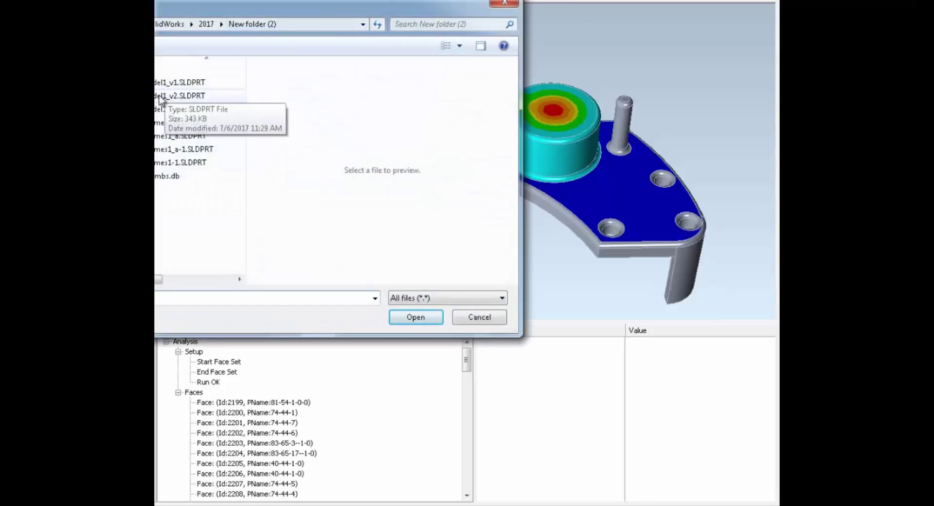
left_click(162, 98)
left_click(414, 322)
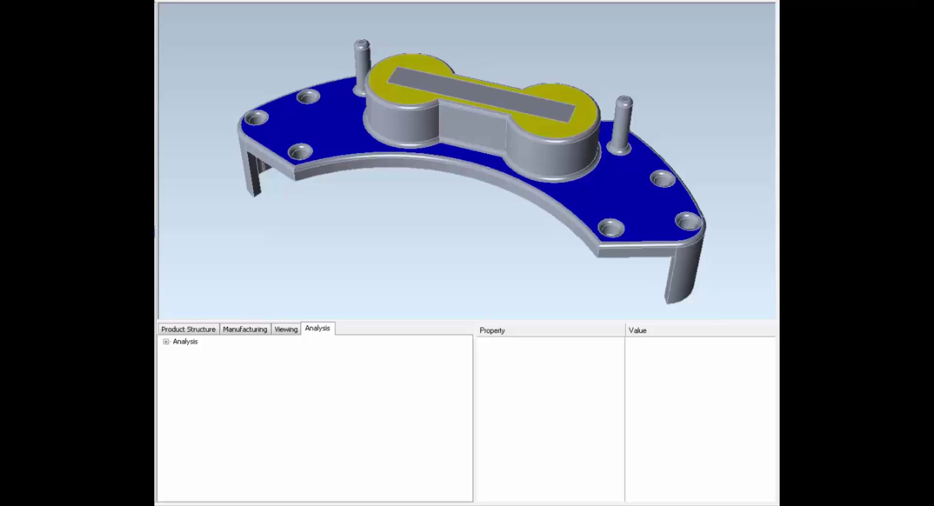
Confirm the face sets keep PNAMEs 40-44-1-0 and 81-54-1-0-0 under Ids 2485 and 2479.
left_click(166, 342)
left_click(177, 351)
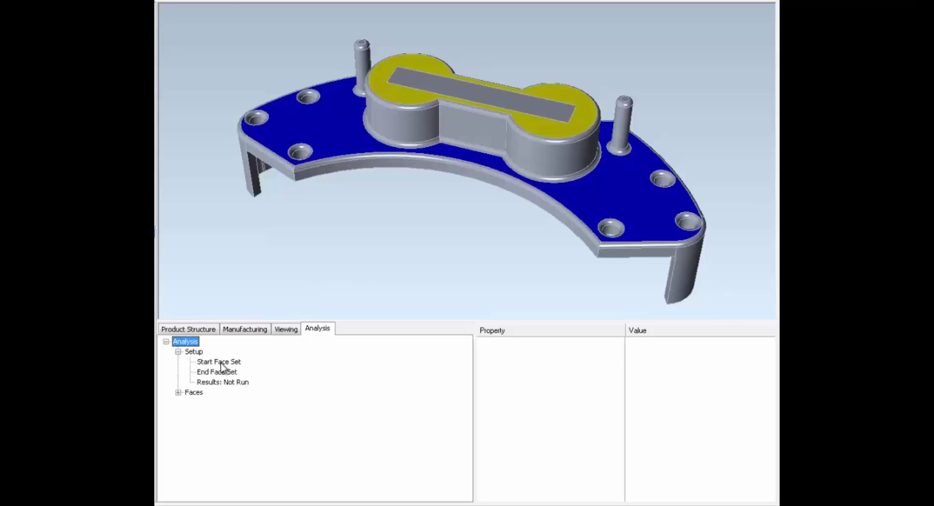
left_click(220, 362)
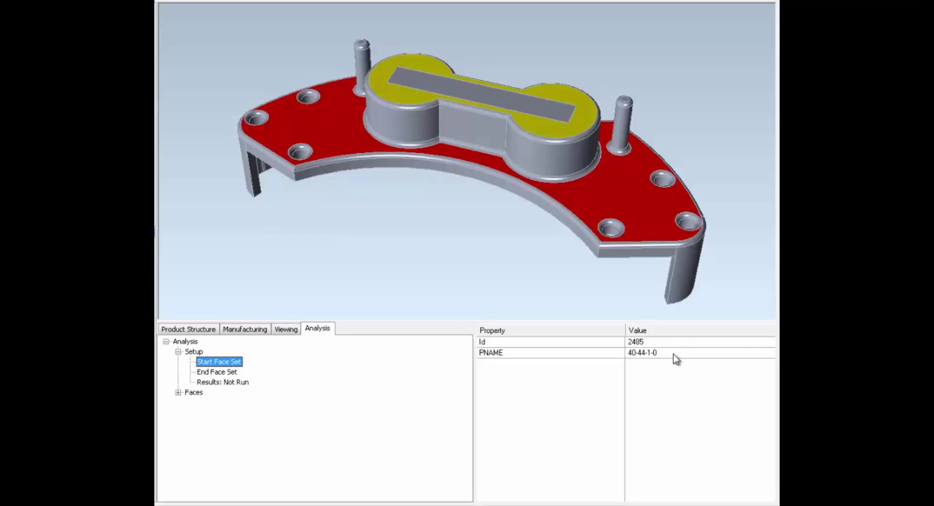
left_click(210, 373)
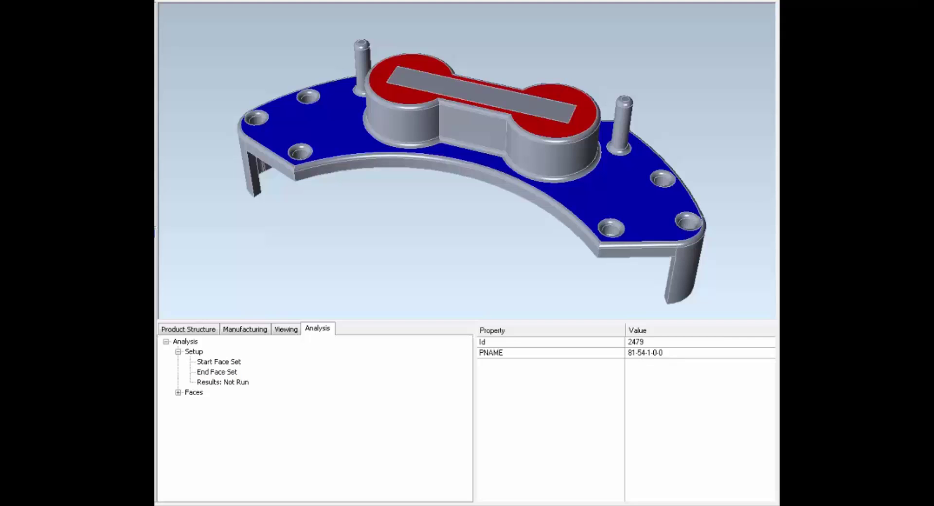
Run Analyse on the Setup to recompute thickness on the v2 model.
right_click(184, 353)
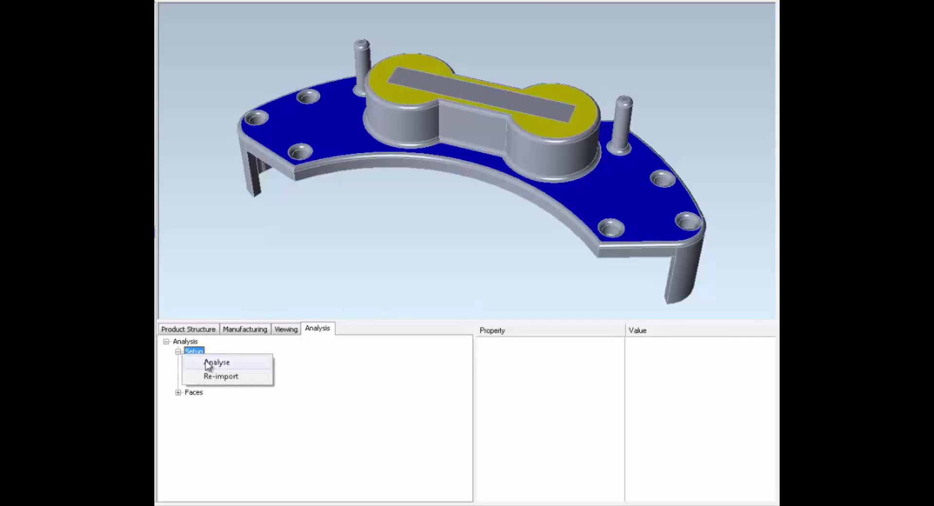
left_click(218, 363)
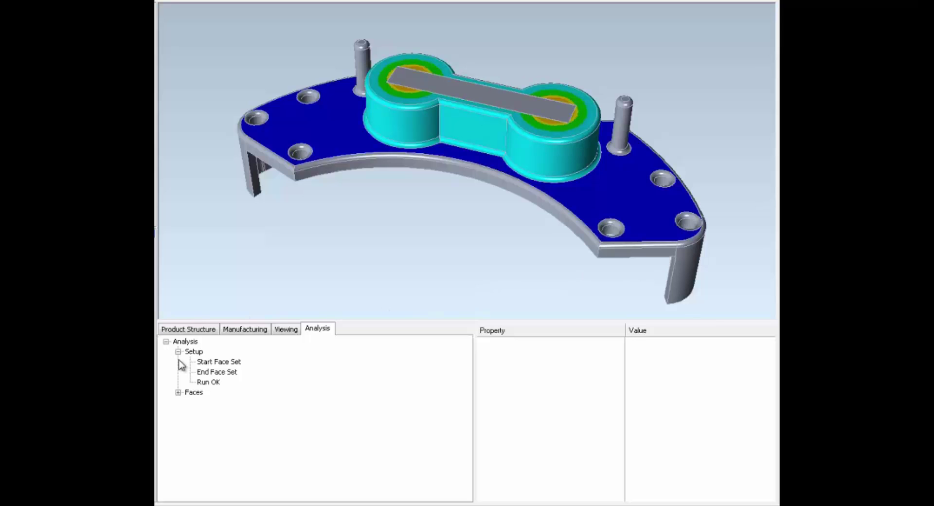
right_click(193, 353)
Re-import model1_v3.SLDPRT, the plate with two large holes and an oval boss.
left_click(233, 376)
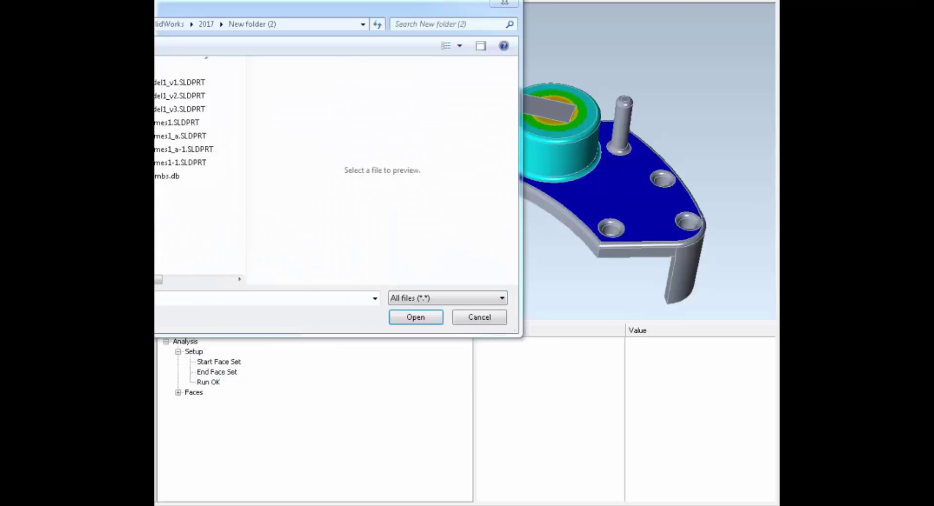
left_click(177, 112)
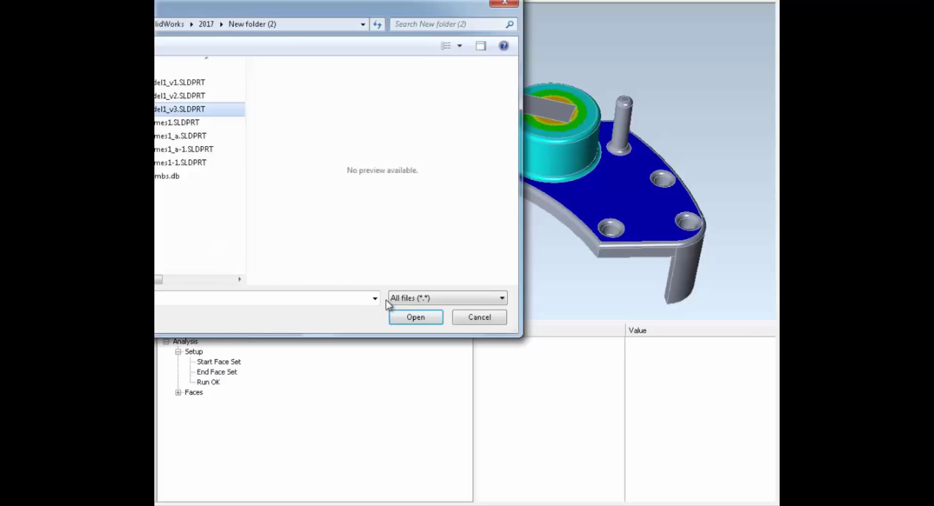
left_click(417, 318)
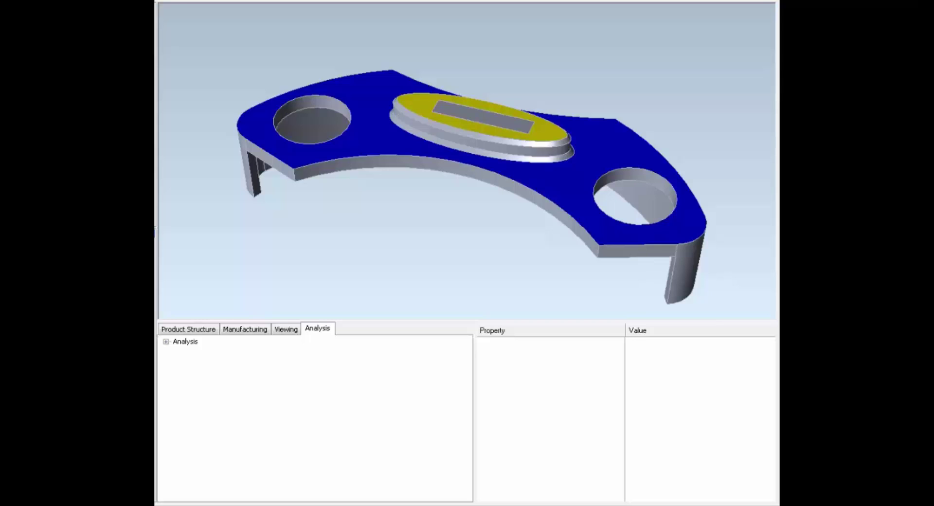
Check the v3 model's named start and end face sets, then run the thickness analysis.
left_click(166, 341)
left_click(178, 351)
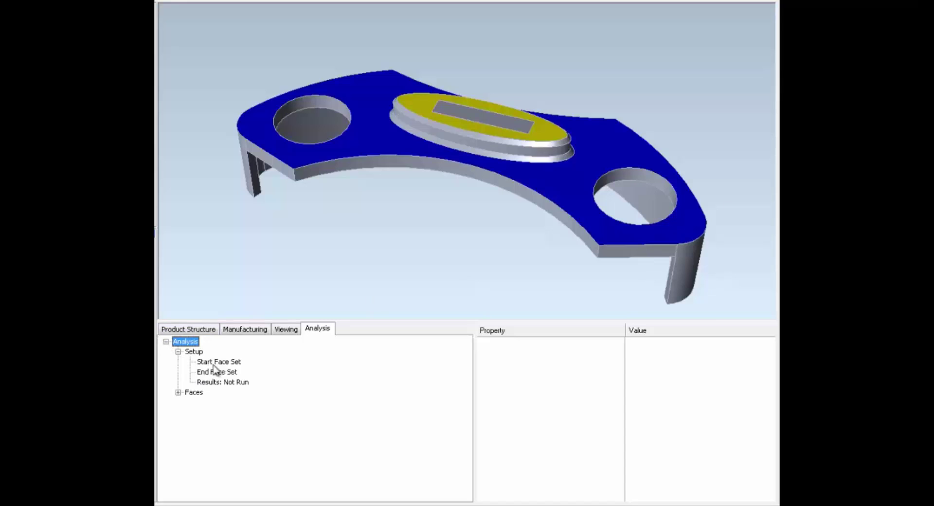
left_click(218, 362)
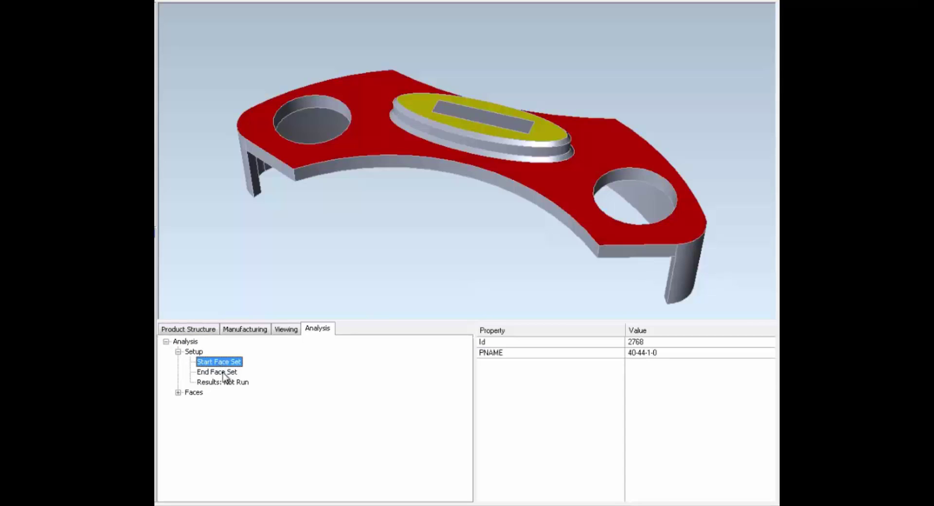
left_click(223, 372)
right_click(194, 351)
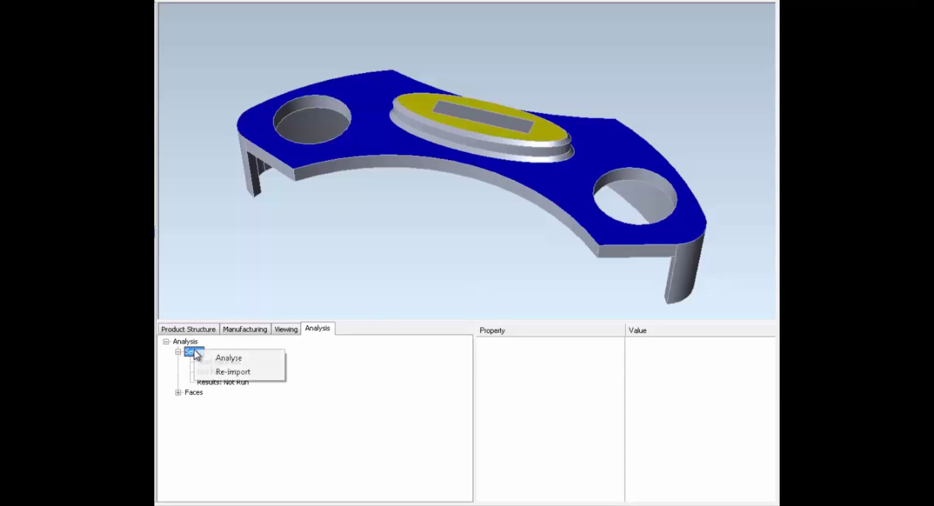
left_click(227, 359)
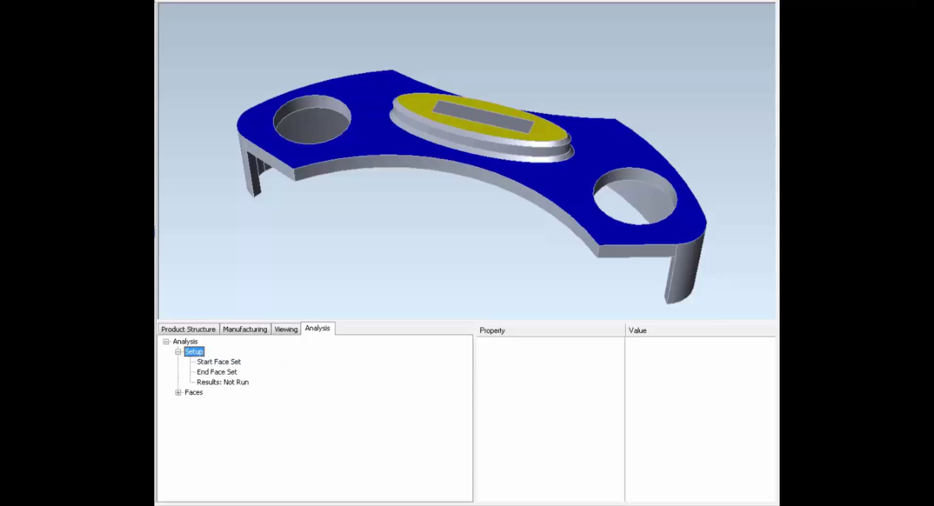